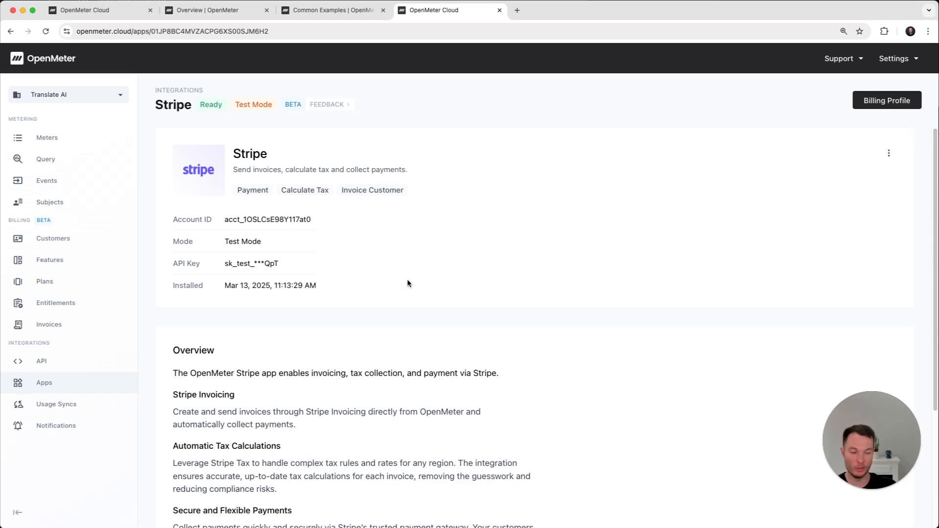
# Open the Pro plan to review its phases and rate cards
pyautogui.click(52, 287)
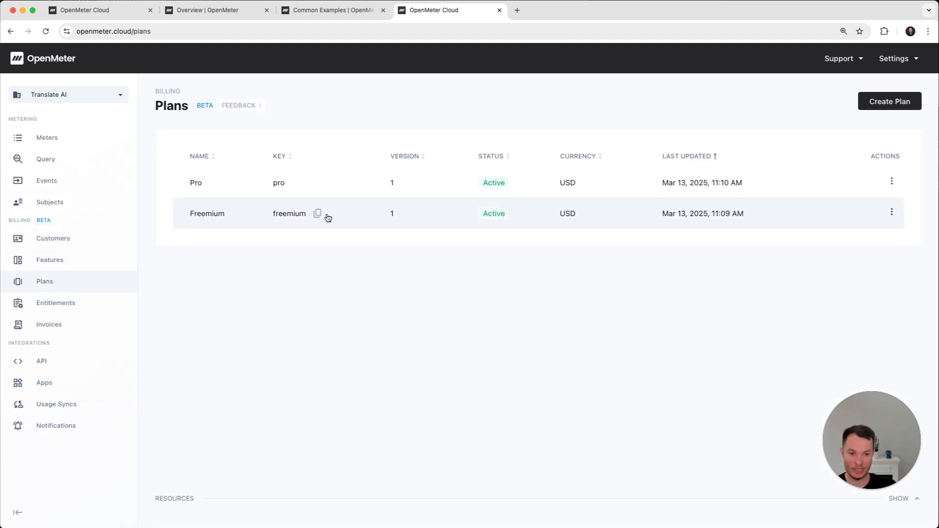
pyautogui.click(230, 189)
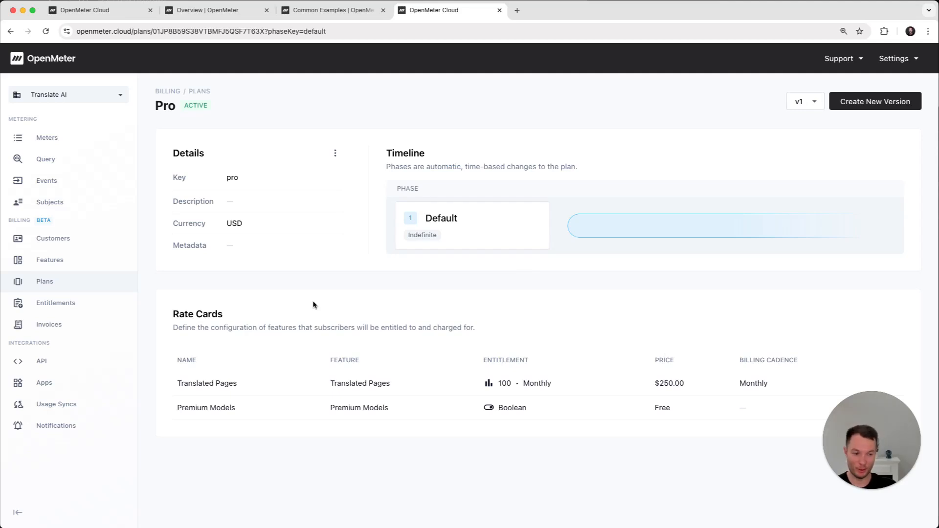
# Switch to VS Code, send the Stripe checkout session request for Stark Corp with subject key customer-2, and show its response body
pyautogui.press('super+Tab')
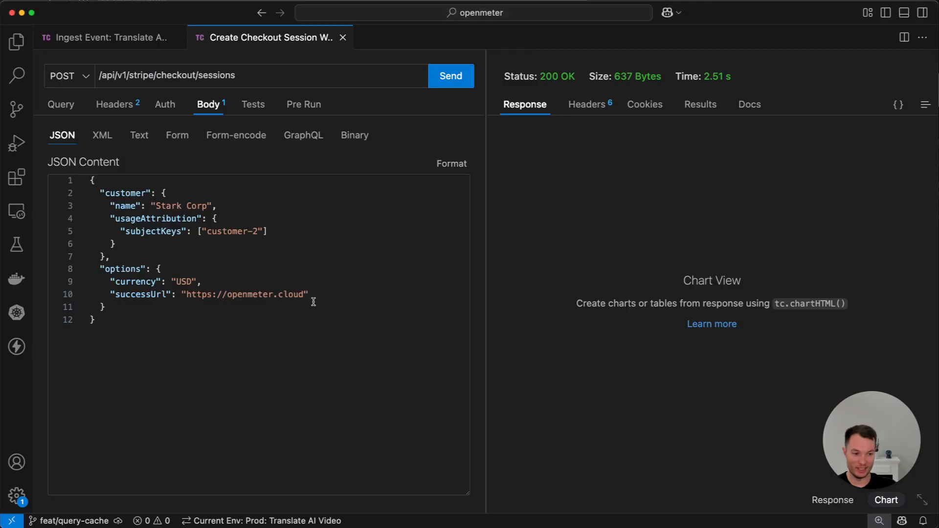
pyautogui.moveTo(97, 74); pyautogui.dragTo(246, 74)
pyautogui.click(247, 74)
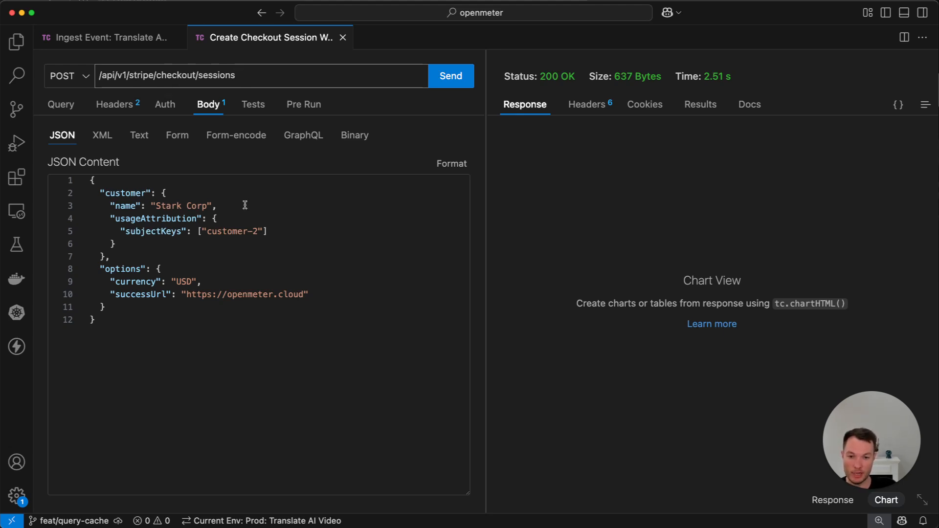
pyautogui.click(106, 208)
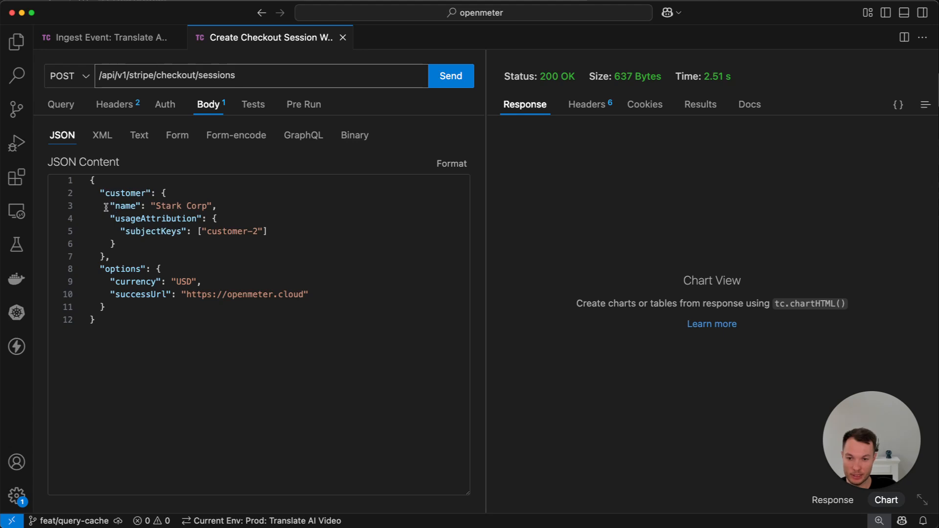
pyautogui.keyDown('shift'); pyautogui.click(256, 216); pyautogui.keyUp('shift')
pyautogui.click(274, 250)
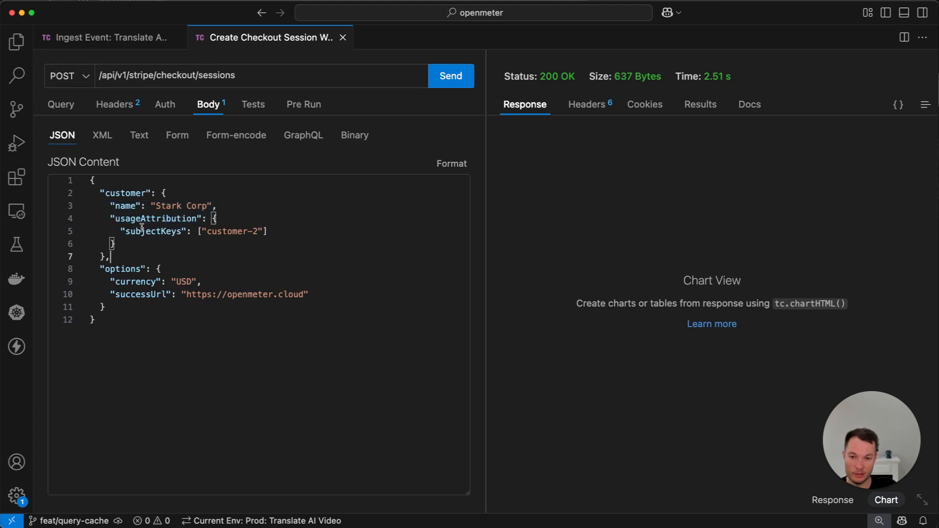
pyautogui.click(287, 233)
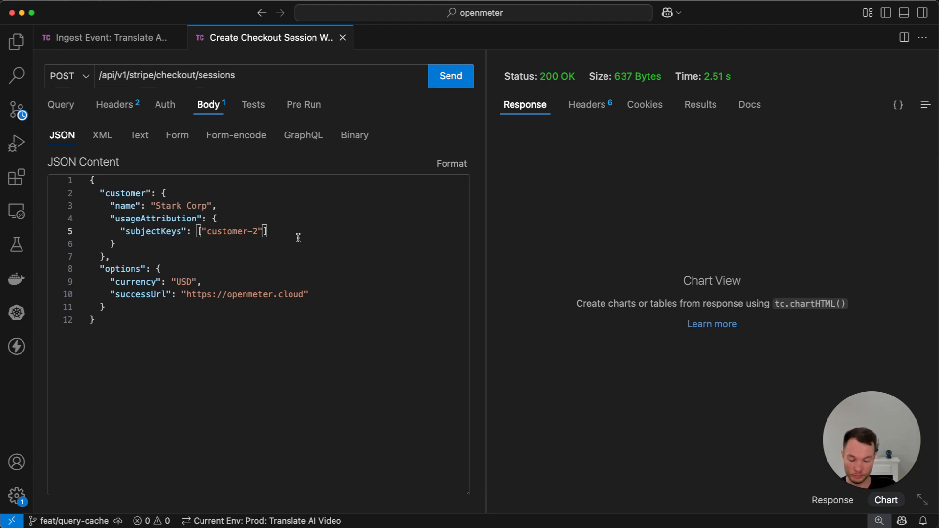
pyautogui.press('super+Return')
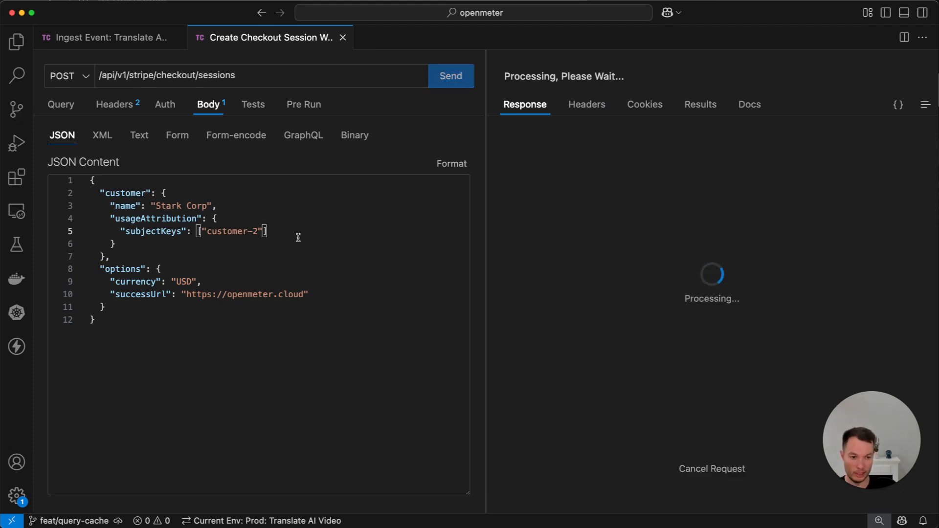
pyautogui.click(825, 504)
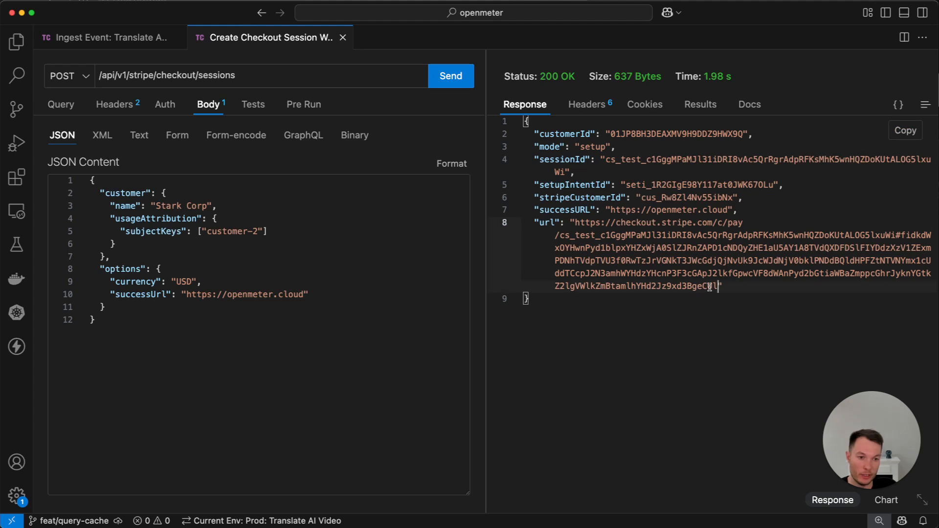
# Copy the checkout URL from the response and open it in the Chrome browser
pyautogui.moveTo(718, 287); pyautogui.dragTo(577, 222)
pyautogui.press('super+c')
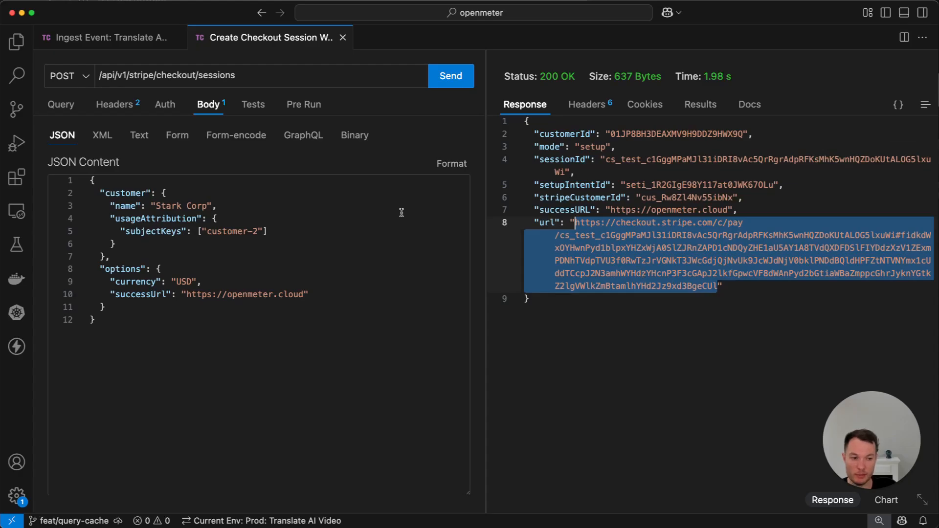
pyautogui.press('super+Tab')
pyautogui.click(424, 37)
pyautogui.press('super+v')
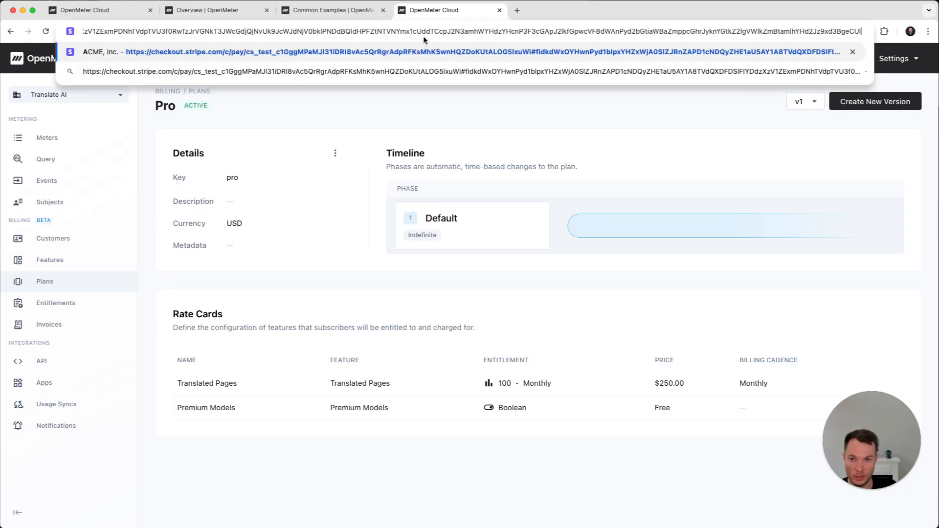
pyautogui.press('Return')
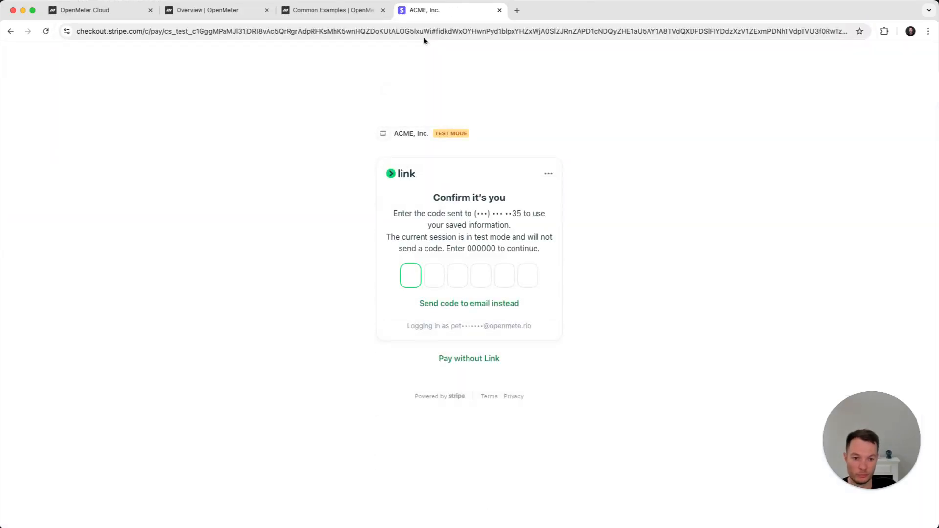
# Pay without Link: enter the email, card details, cardholder name and ZIP code, turn off saving info for 1-click checkout, and save the card
pyautogui.click(471, 358)
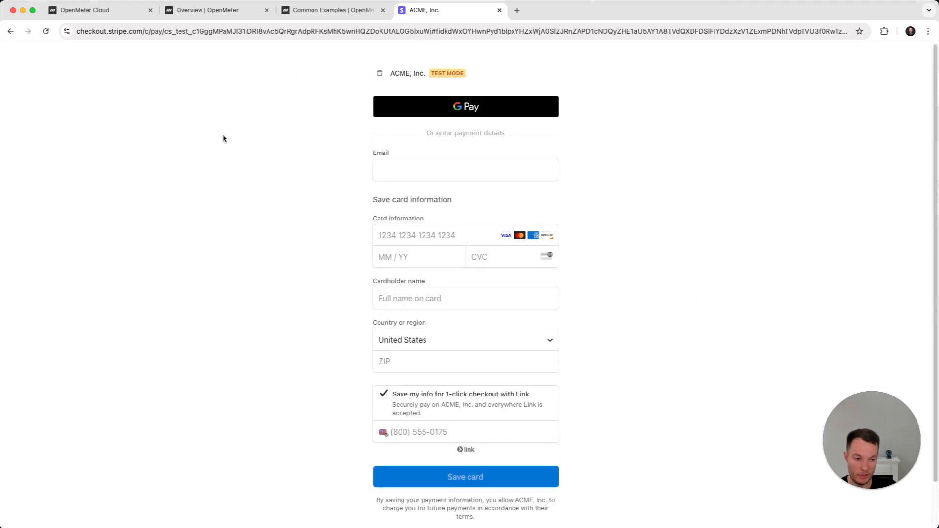
pyautogui.click(407, 170)
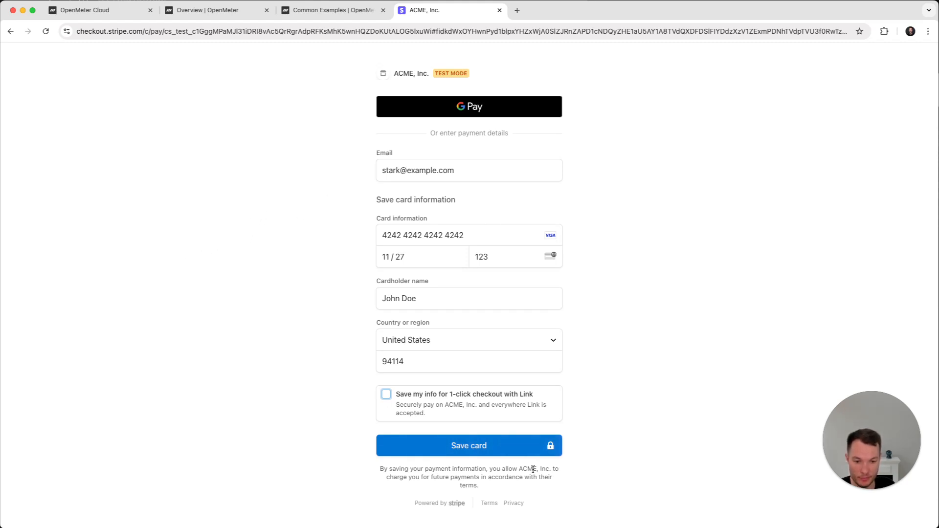
pyautogui.click(466, 449)
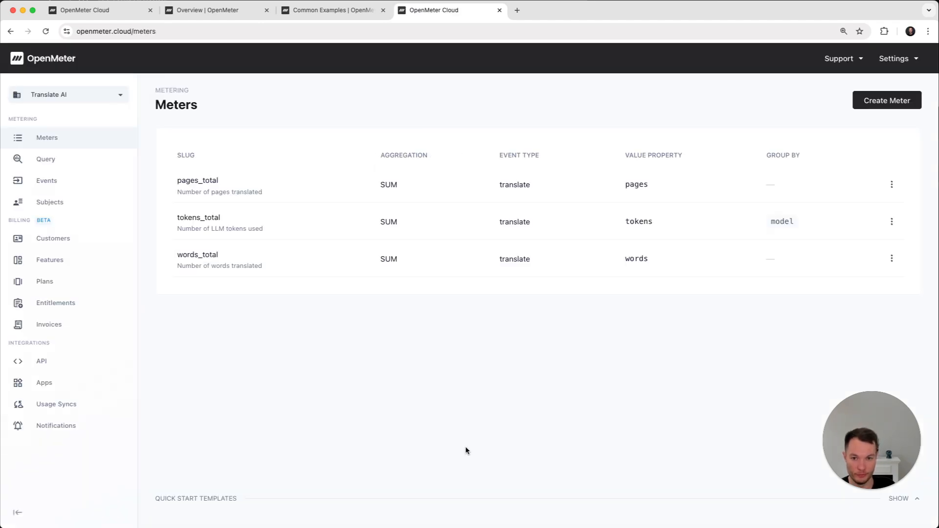
# Open the Stark Corp customer and review its billing profile, Stripe customer ID and default payment method
pyautogui.click(53, 239)
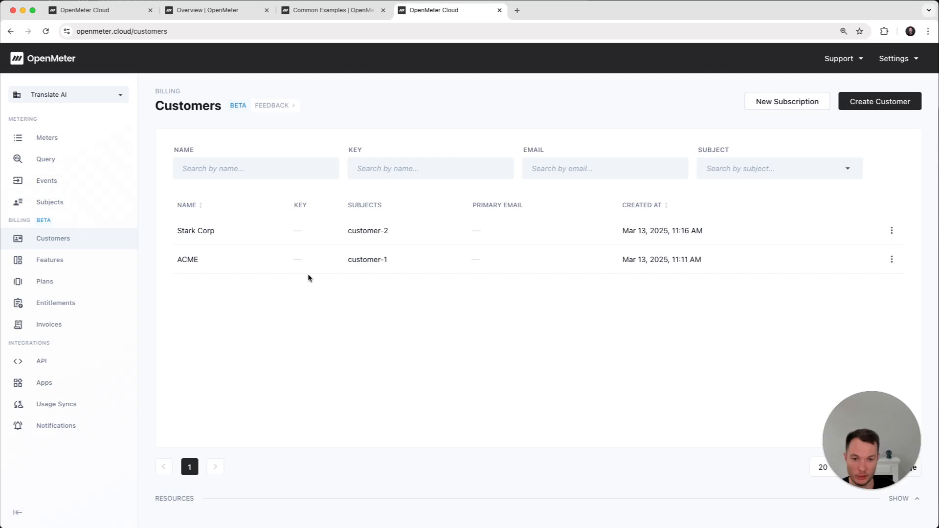
pyautogui.click(259, 237)
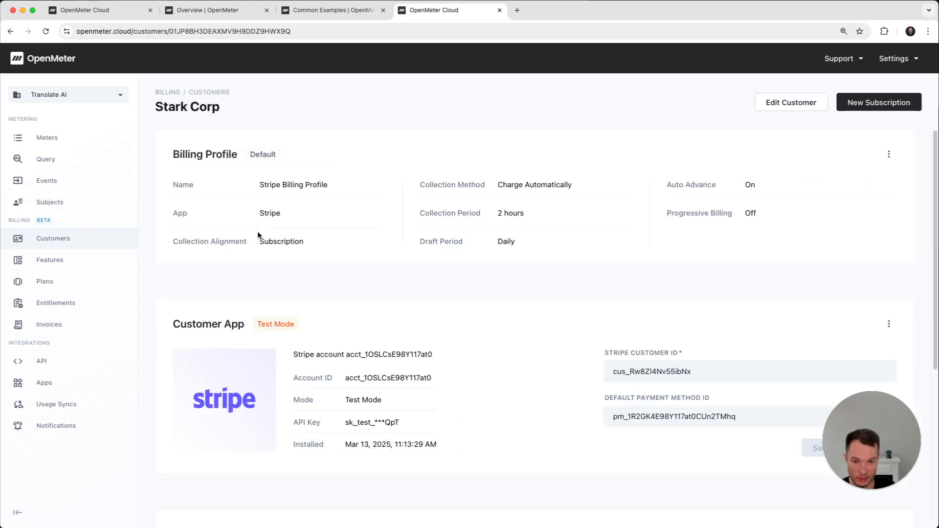
pyautogui.scroll(-2, 374, 320)
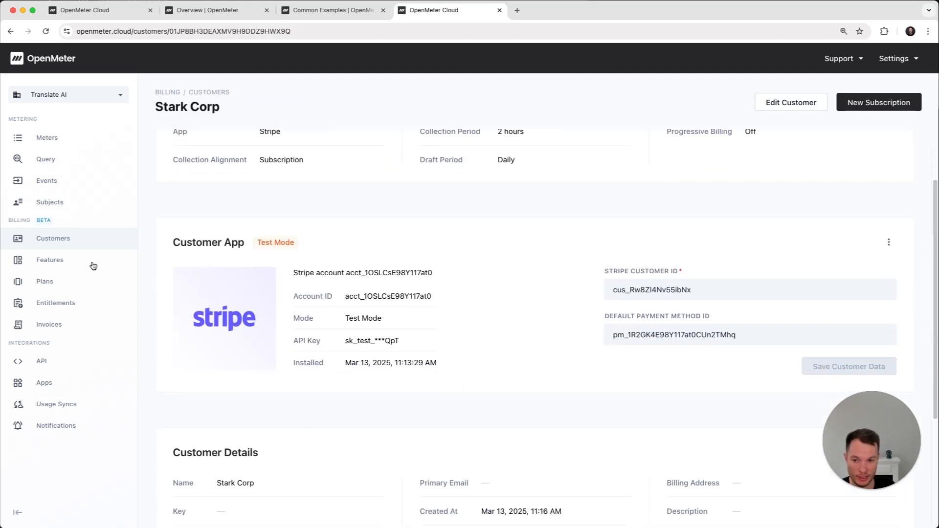
pyautogui.press('super+Tab')
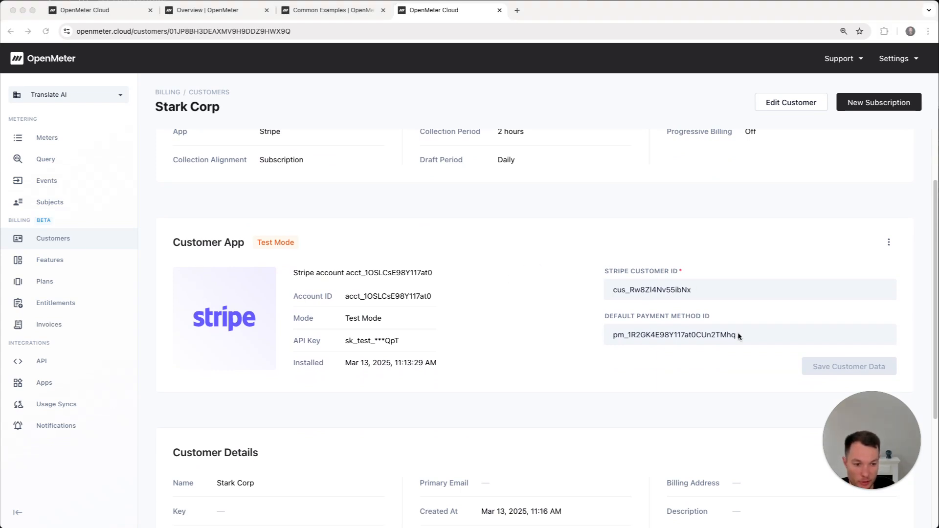
pyautogui.scroll(1, 493, 282)
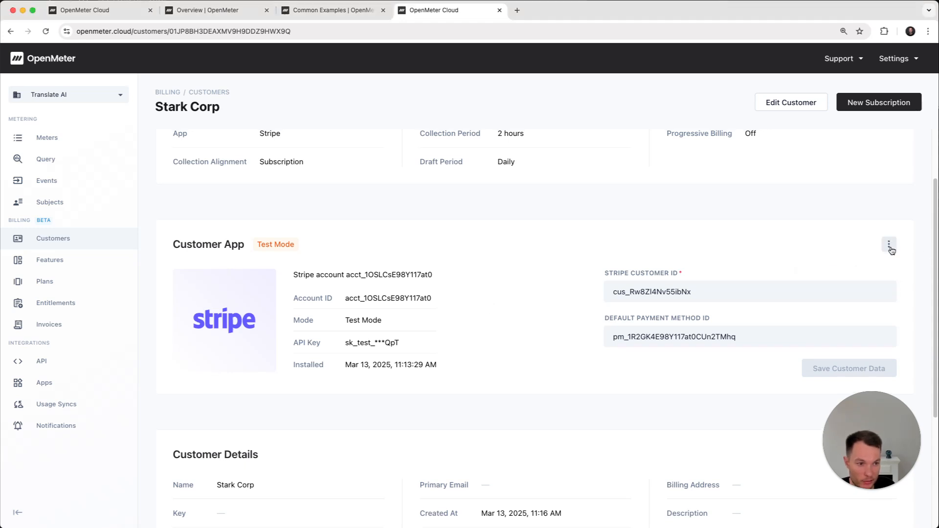
# View Stark Corp's customer record in the Stripe dashboard, including its payment methods, and close it
pyautogui.click(890, 244)
pyautogui.click(852, 292)
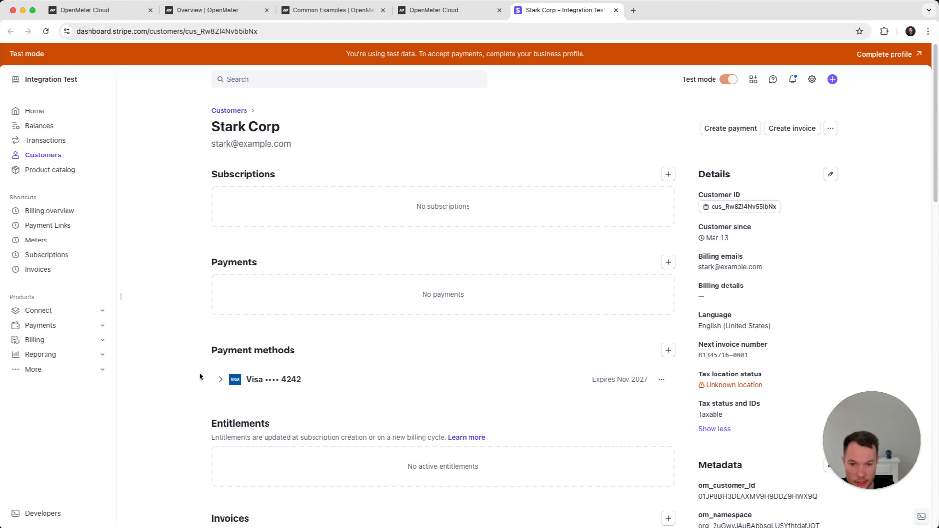
pyautogui.click(616, 10)
# Start a subscription for Stark Corp on the Pro plan with fine-tuned phase and rate card overwrites enabled
pyautogui.scroll(3, 403, 259)
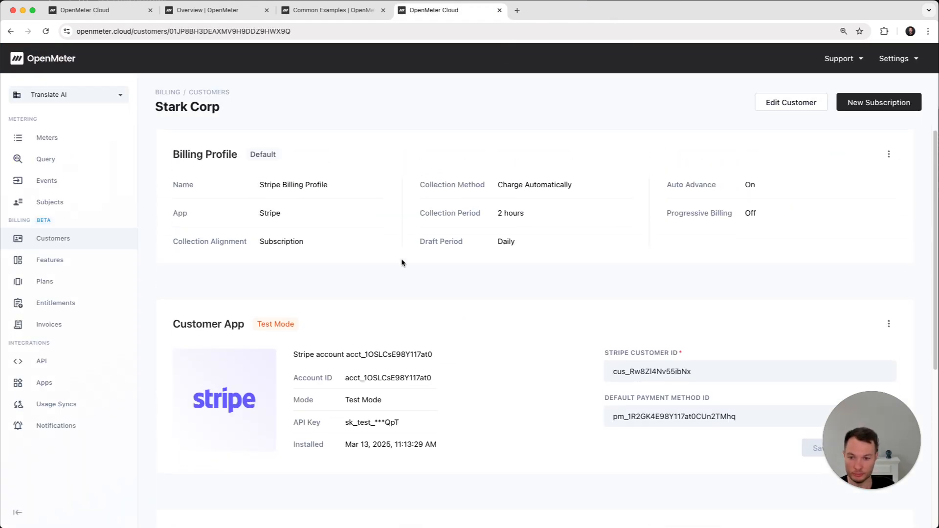
pyautogui.click(913, 106)
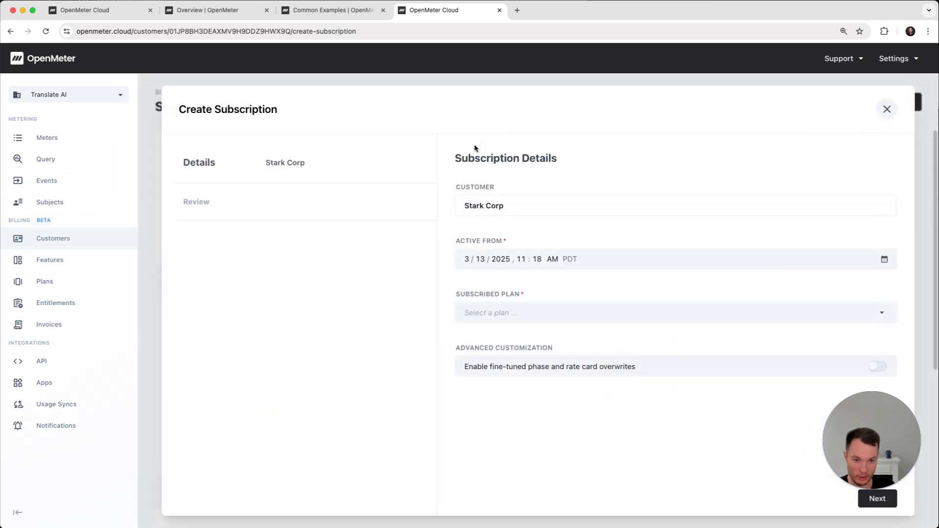
pyautogui.click(543, 318)
pyautogui.click(501, 368)
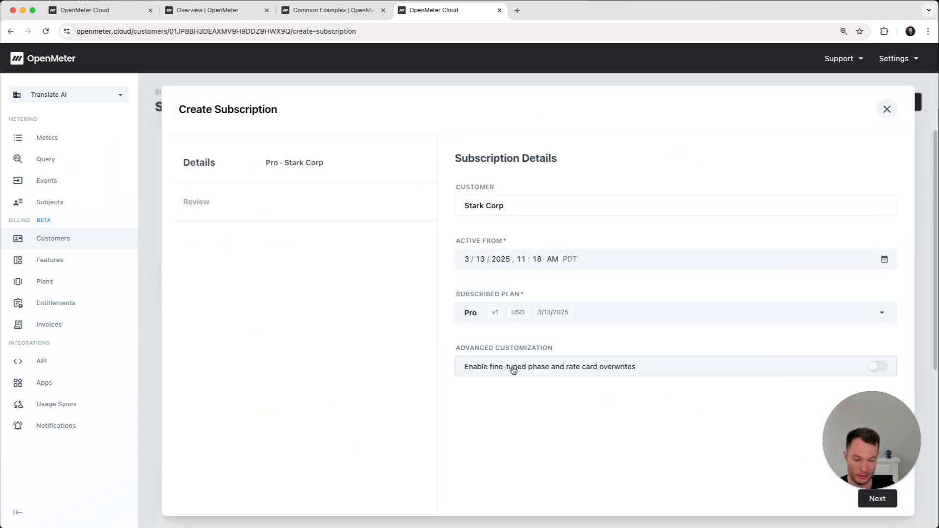
pyautogui.click(878, 368)
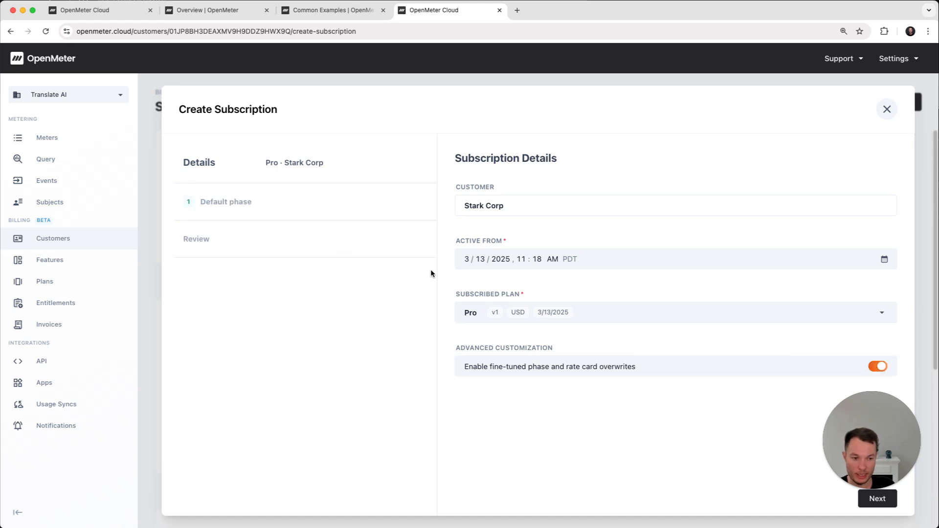
pyautogui.click(877, 499)
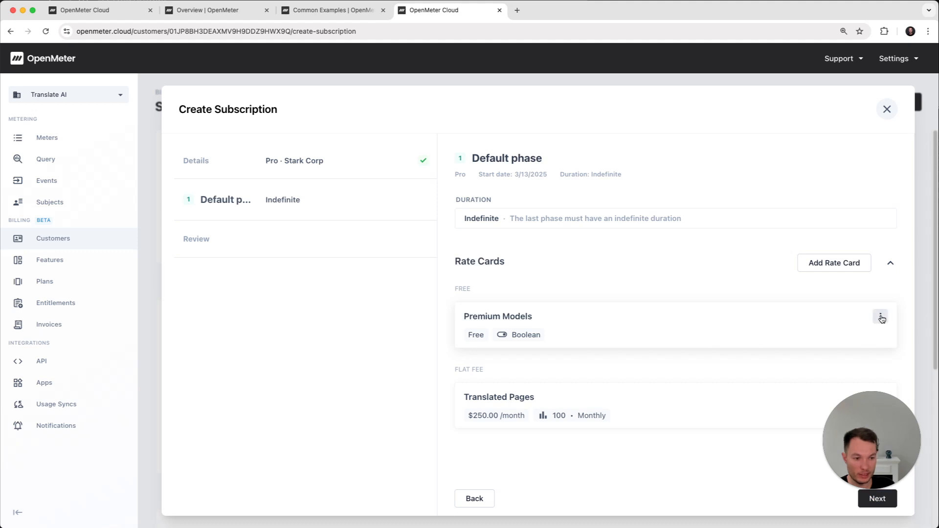
# Try usage-based pricing at $1 per unit with a minimum commitment on the Translated Pages rate card, and discard the subscription draft
pyautogui.click(881, 316)
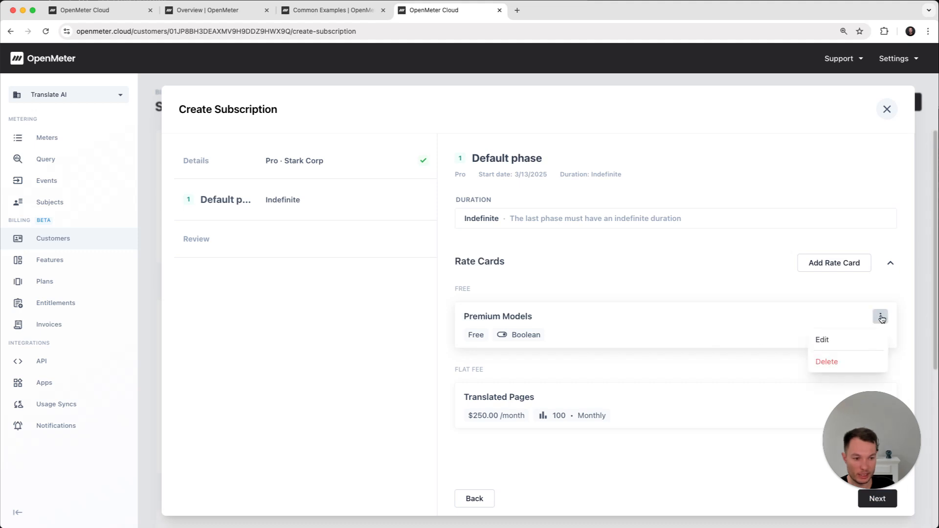
pyautogui.click(827, 361)
pyautogui.click(742, 408)
pyautogui.scroll(-3, 742, 407)
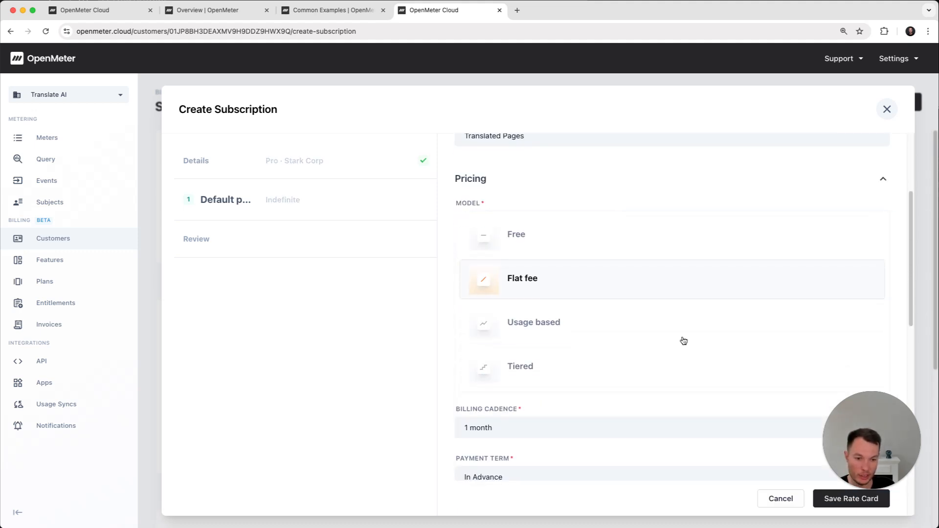
pyautogui.click(573, 328)
pyautogui.scroll(-5, 573, 328)
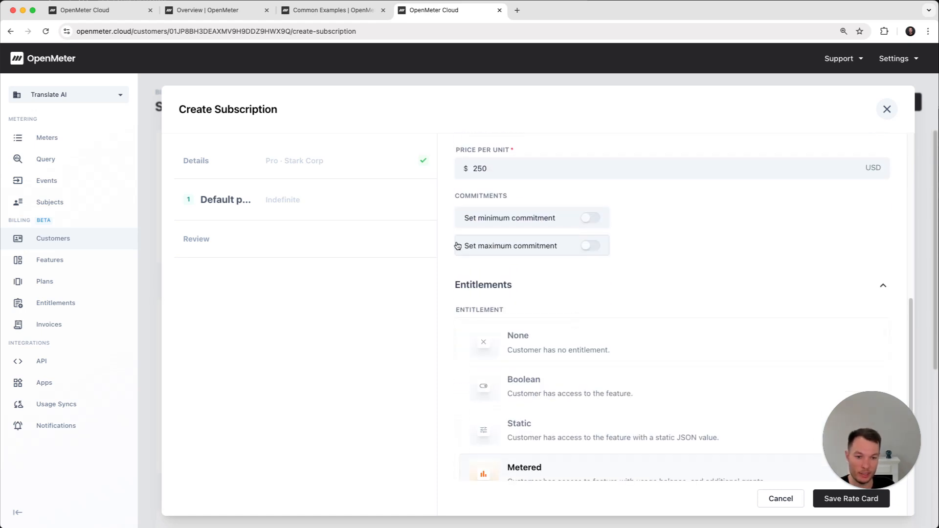
pyautogui.scroll(3, 490, 256)
pyautogui.doubleClick(505, 247)
pyautogui.write('1')
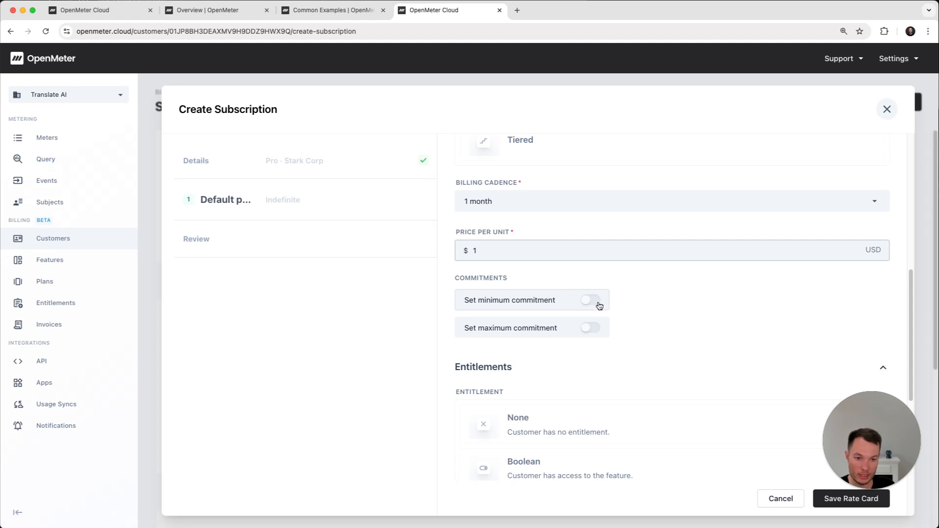
pyautogui.click(597, 305)
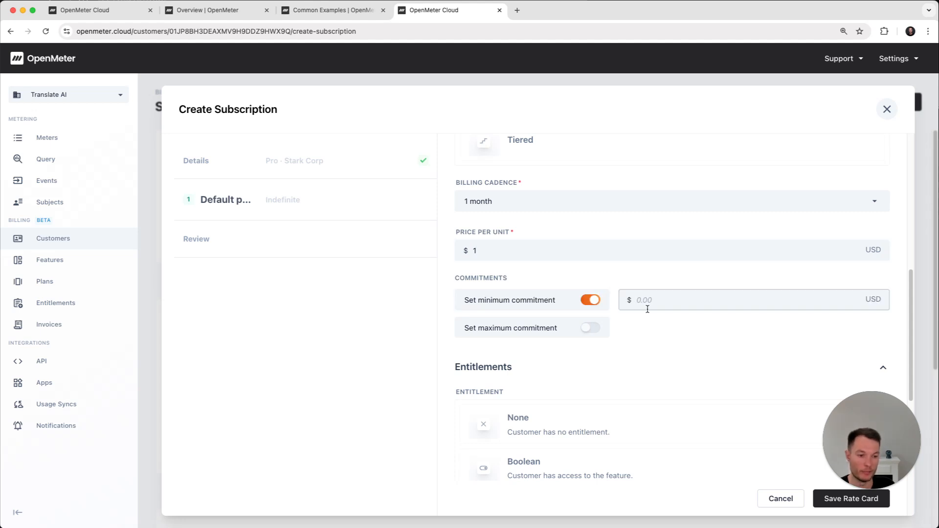
pyautogui.press('Escape')
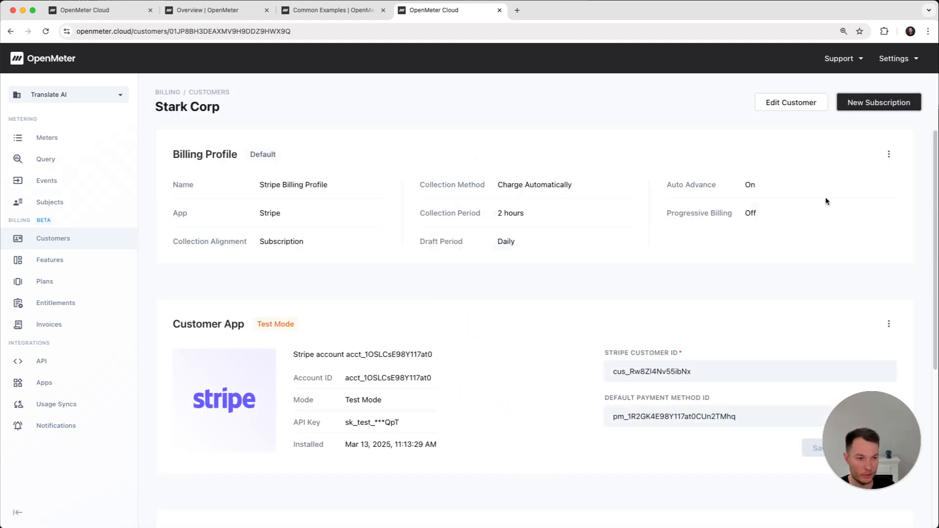
# Create a subscription to the Pro plan for Stark Corp without advanced customization, reviewing its rate cards first
pyautogui.click(879, 102)
pyautogui.click(552, 313)
pyautogui.click(457, 363)
pyautogui.click(875, 500)
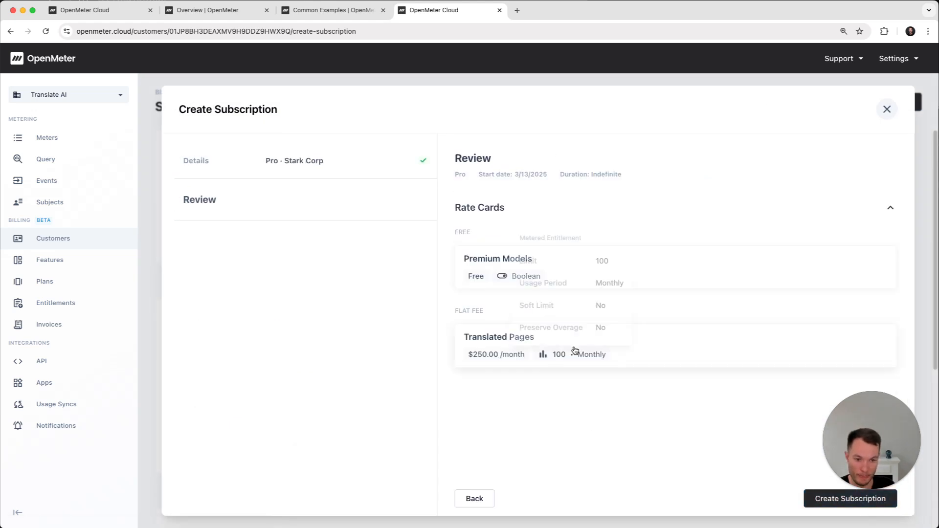
pyautogui.moveTo(553, 355)
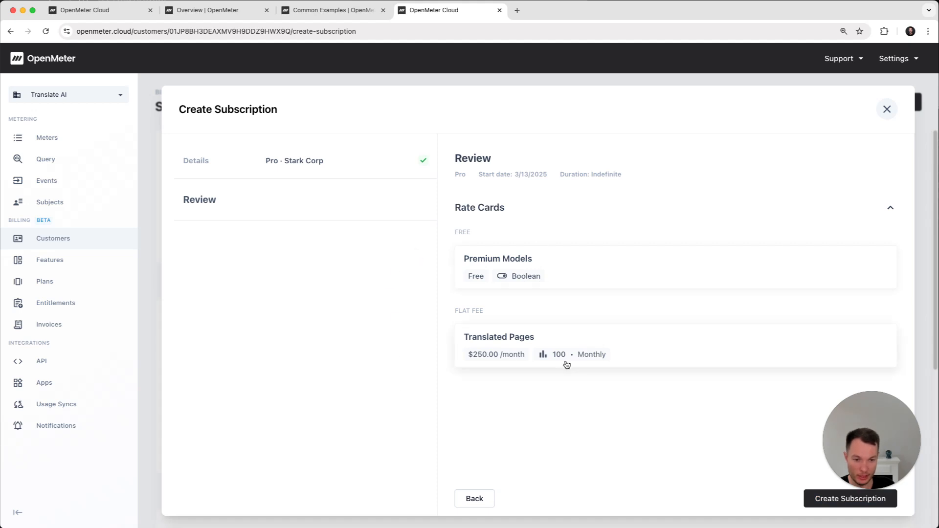
pyautogui.click(818, 499)
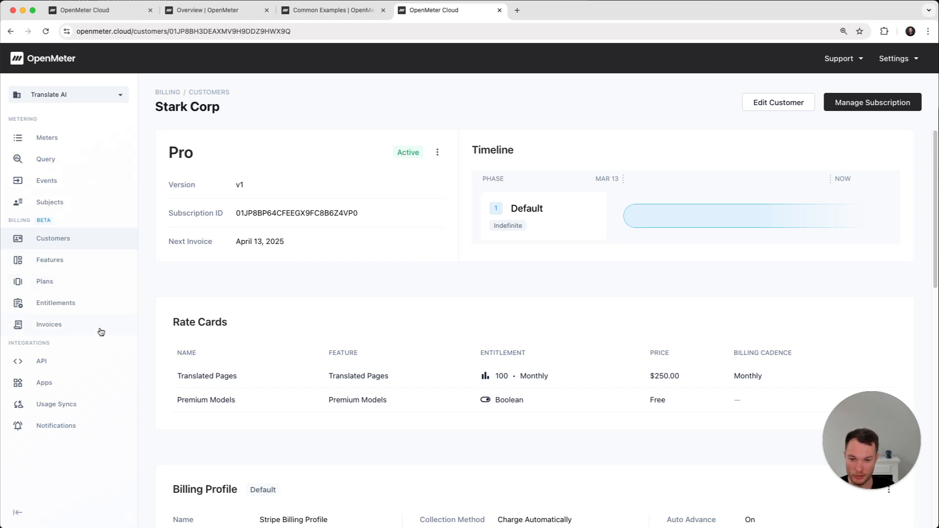
# Create a draft invoice from Stark Corp's gathering invoice and approve it immediately
pyautogui.click(80, 326)
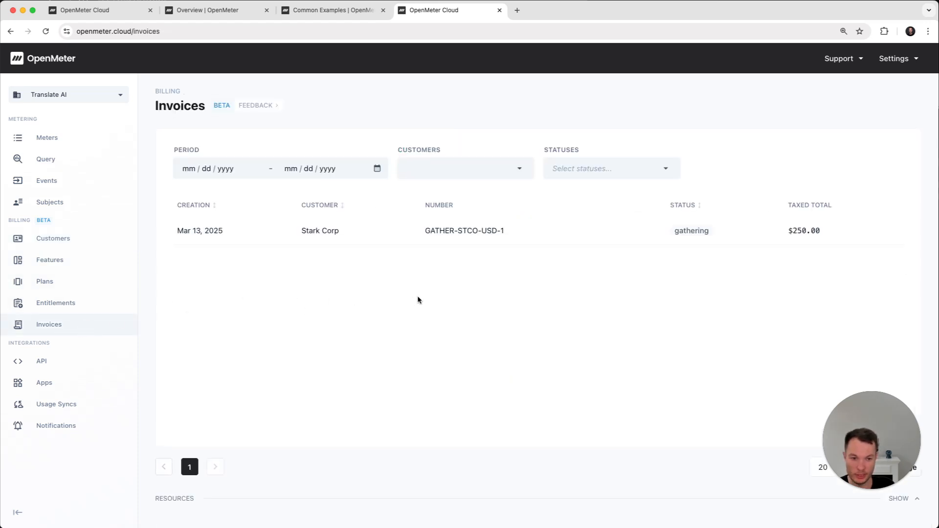
pyautogui.click(367, 239)
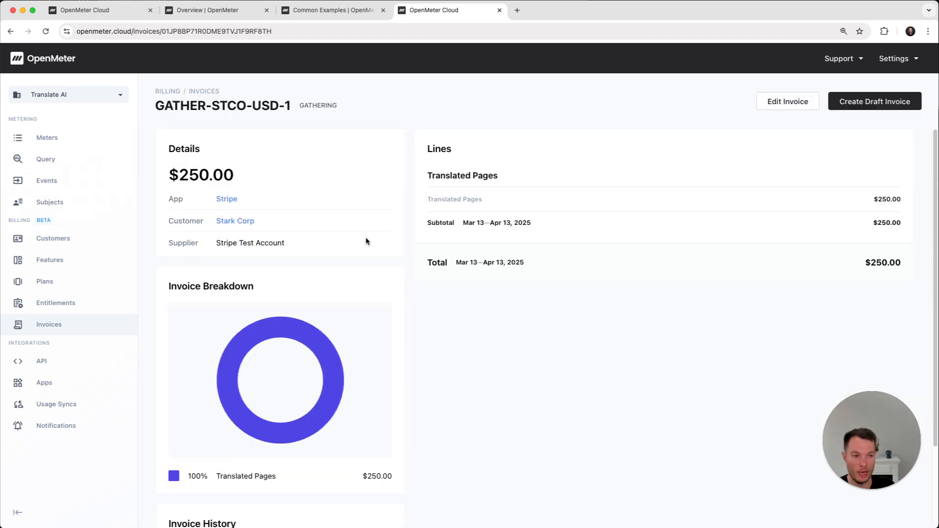
pyautogui.click(883, 106)
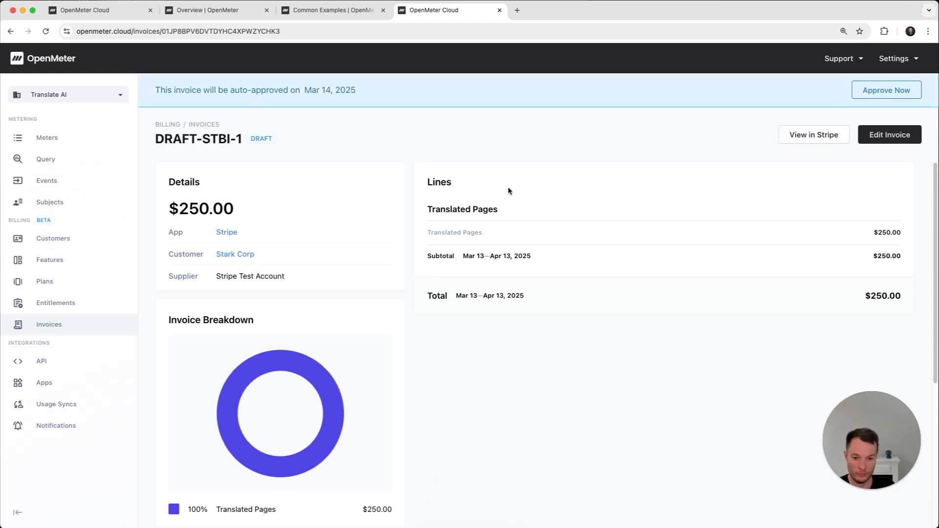
pyautogui.click(883, 92)
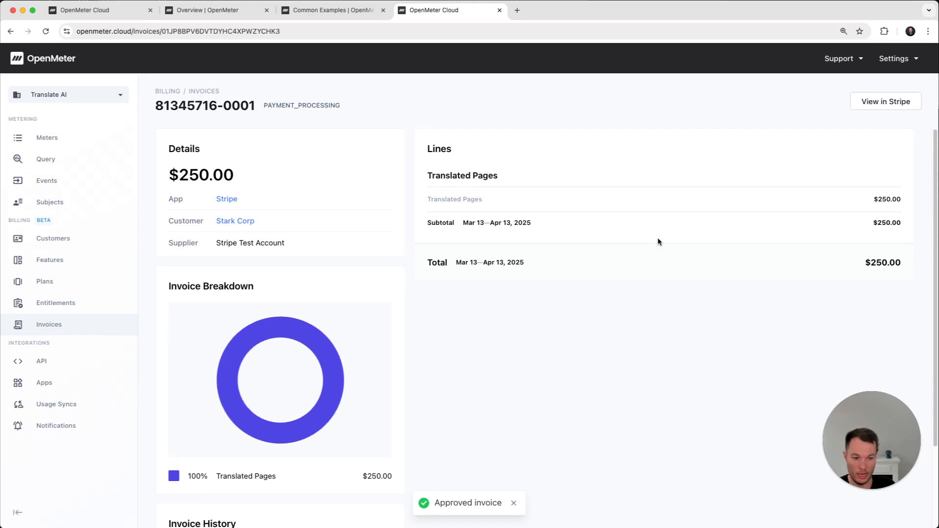
# View the approved Stark Corp invoice in the Stripe dashboard, examining its summary, line items, automatic tax calculation and payments
pyautogui.click(900, 103)
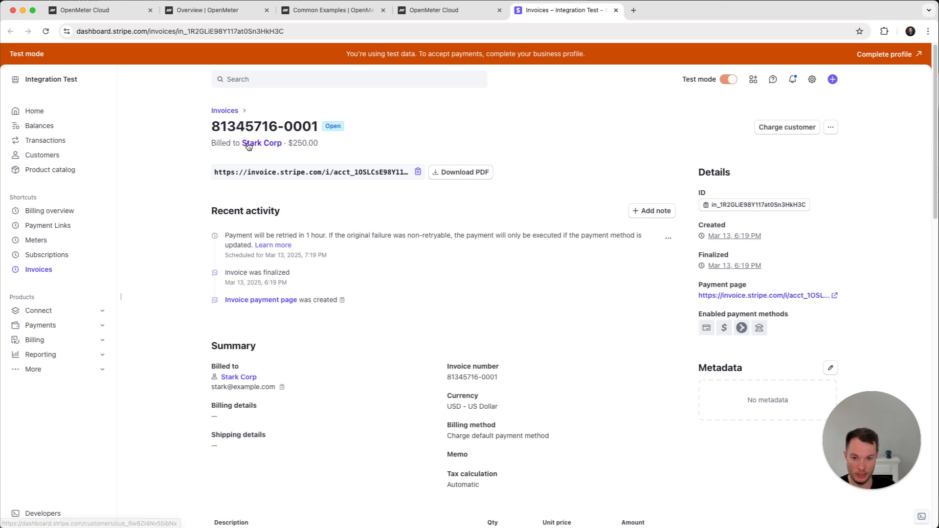
pyautogui.scroll(-5, 498, 262)
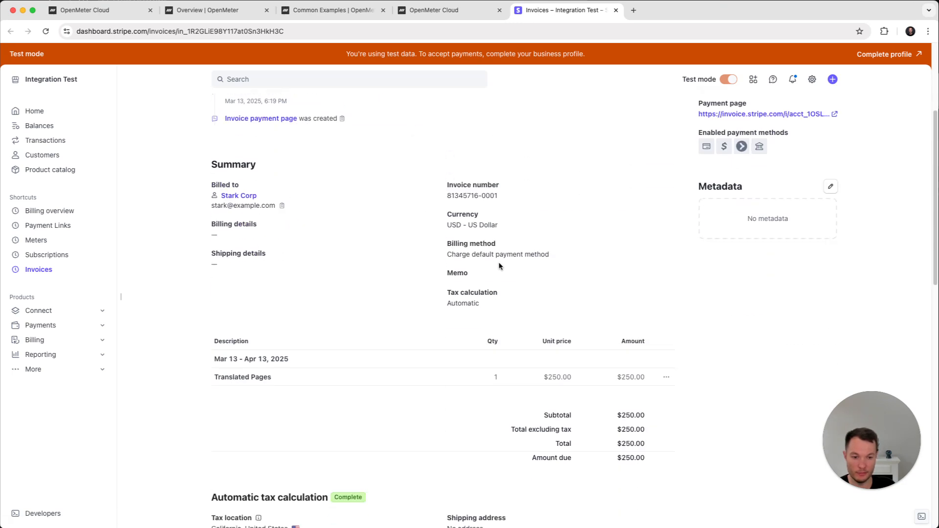
pyautogui.scroll(-2, 588, 316)
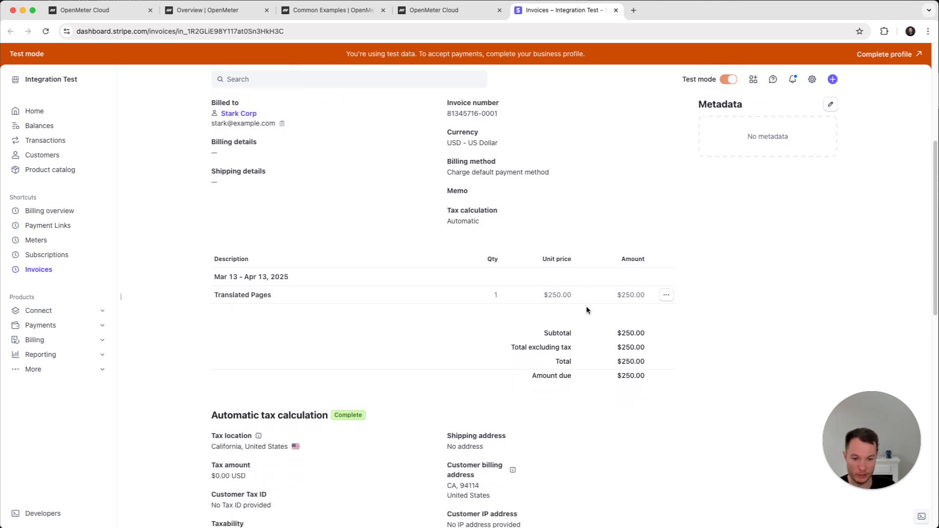
pyautogui.scroll(-2, 346, 403)
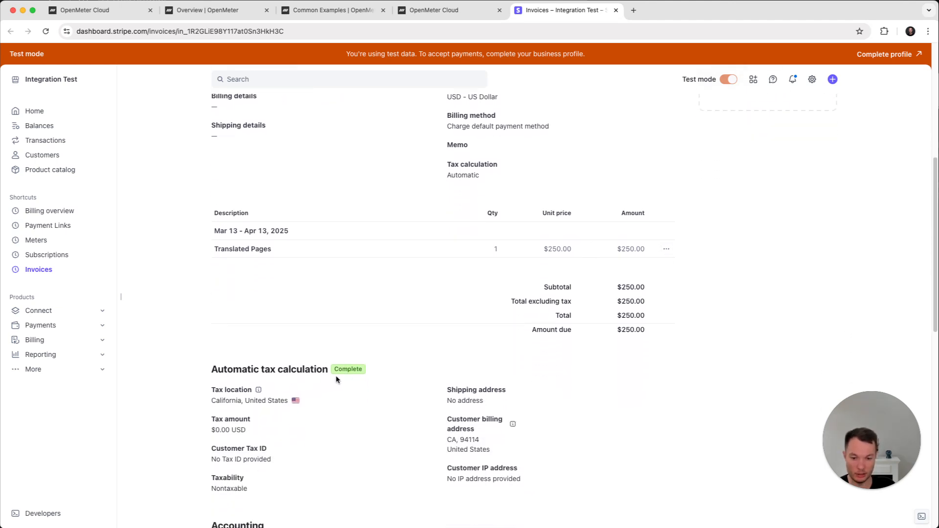
pyautogui.scroll(-6, 336, 377)
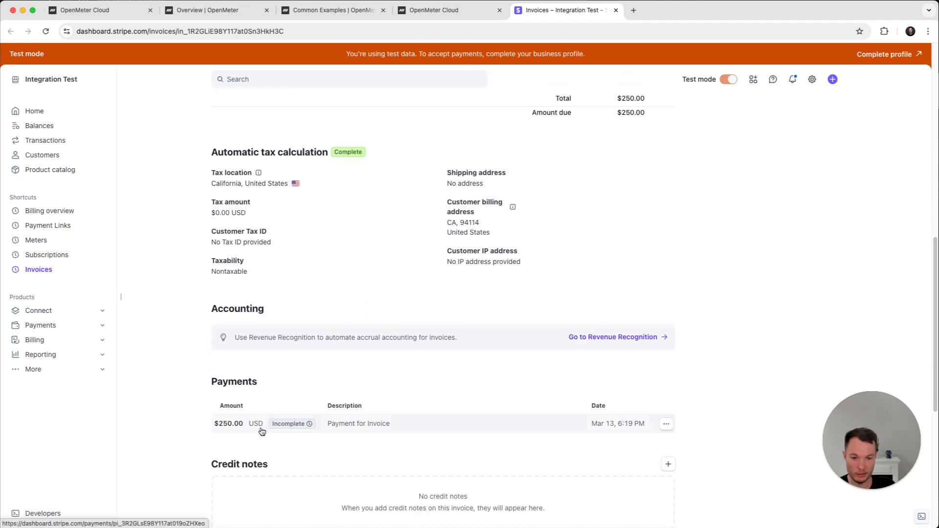
pyautogui.scroll(12, 404, 386)
pyautogui.scroll(2, 404, 386)
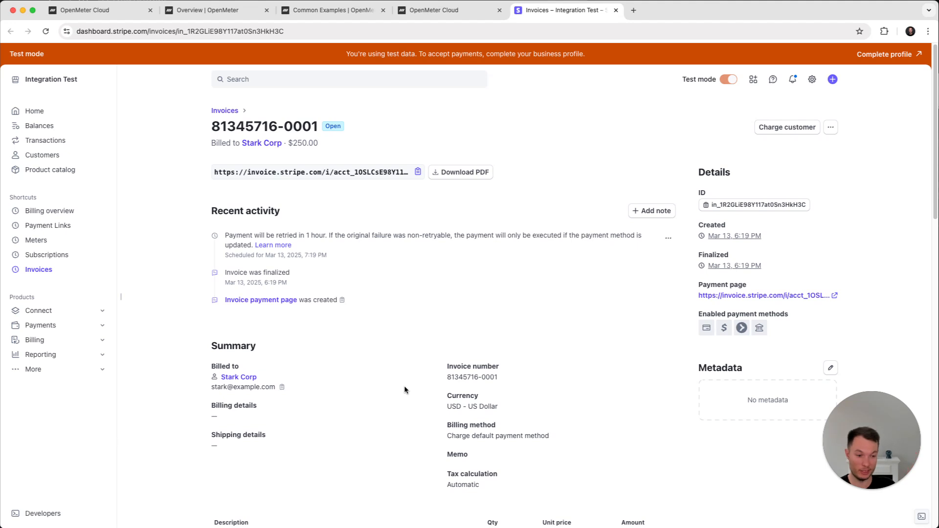